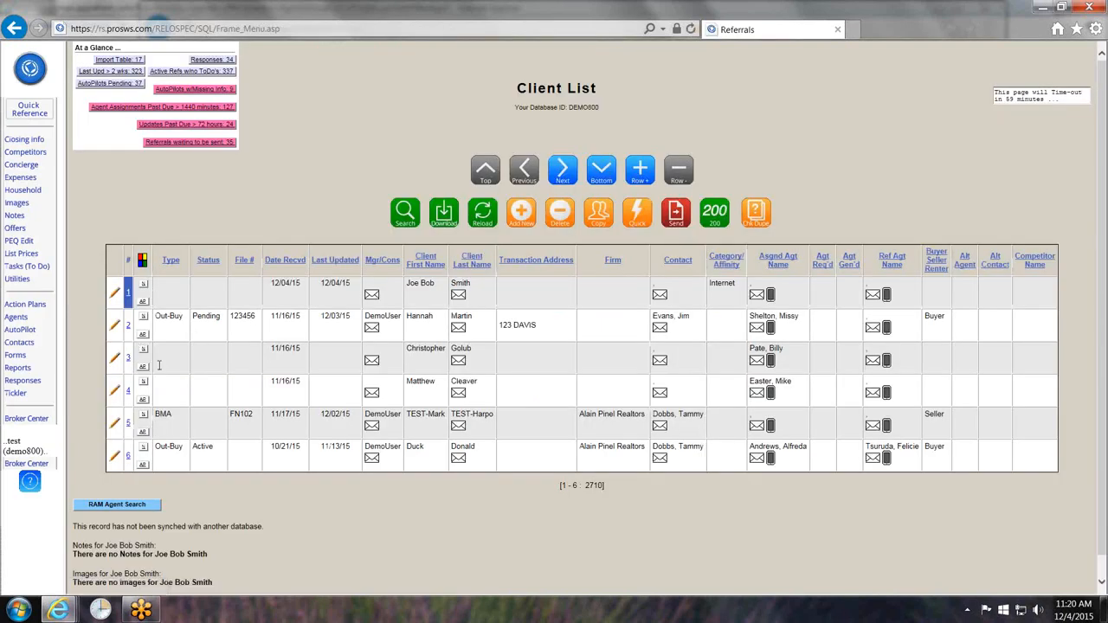
- Select the pending Out-Buy client in row 2 of the Client List
{"action": "left_click", "coordinate": [128, 324]}
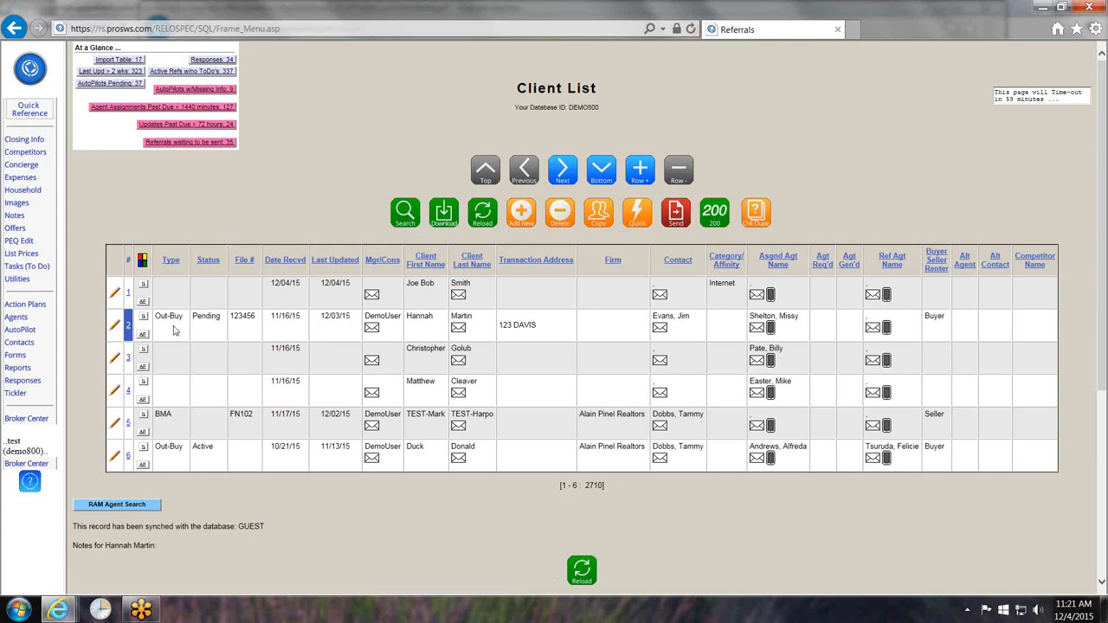
- Send the selected client record to the GUEST database, with GUEST as the receiving broker's ID
{"action": "left_click", "coordinate": [675, 214]}
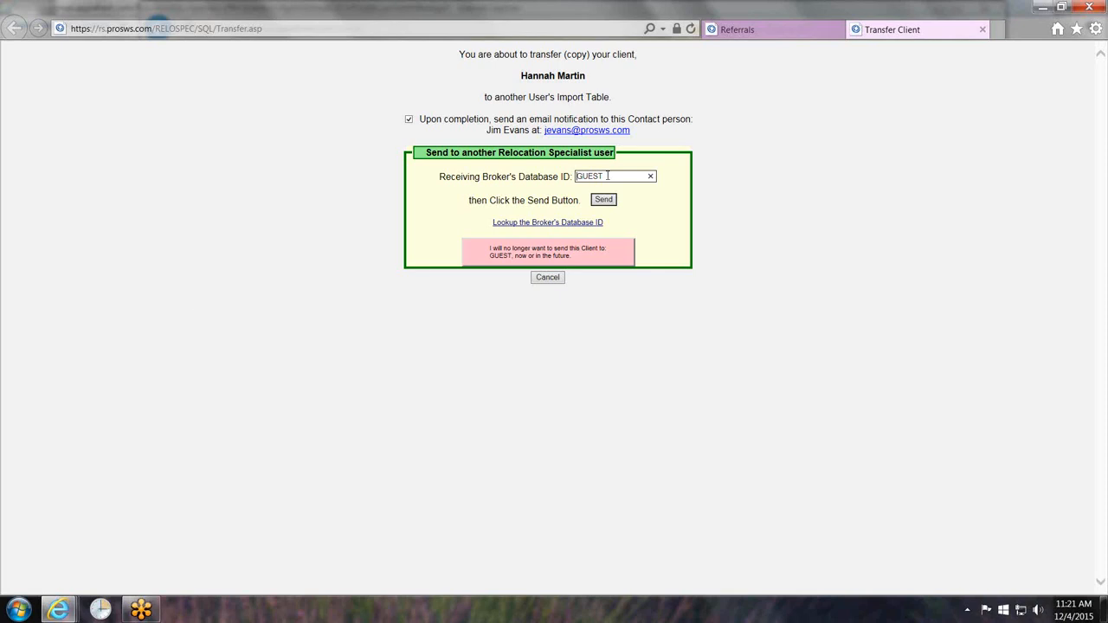
{"action": "left_click_drag", "start_coordinate": [608, 175], "coordinate": [576, 176]}
{"action": "left_click", "coordinate": [650, 196]}
{"action": "left_click", "coordinate": [609, 201]}
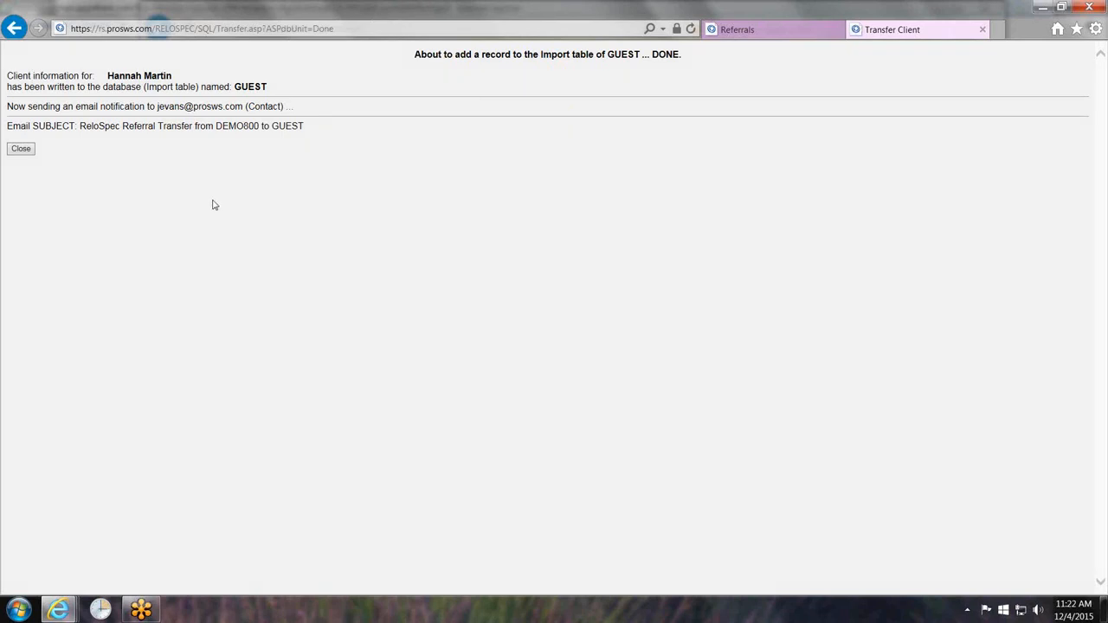
- Close the Transfer Client confirmation tab to get back to the Client List
{"action": "left_click", "coordinate": [983, 30]}
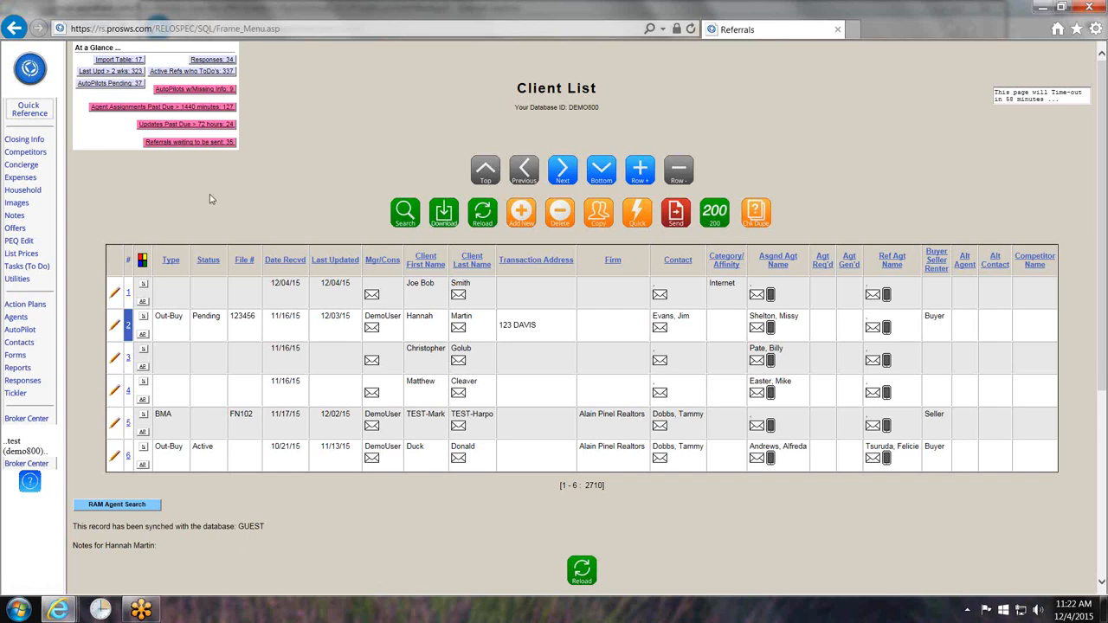
{"action": "mouse_move", "coordinate": [53, 611]}
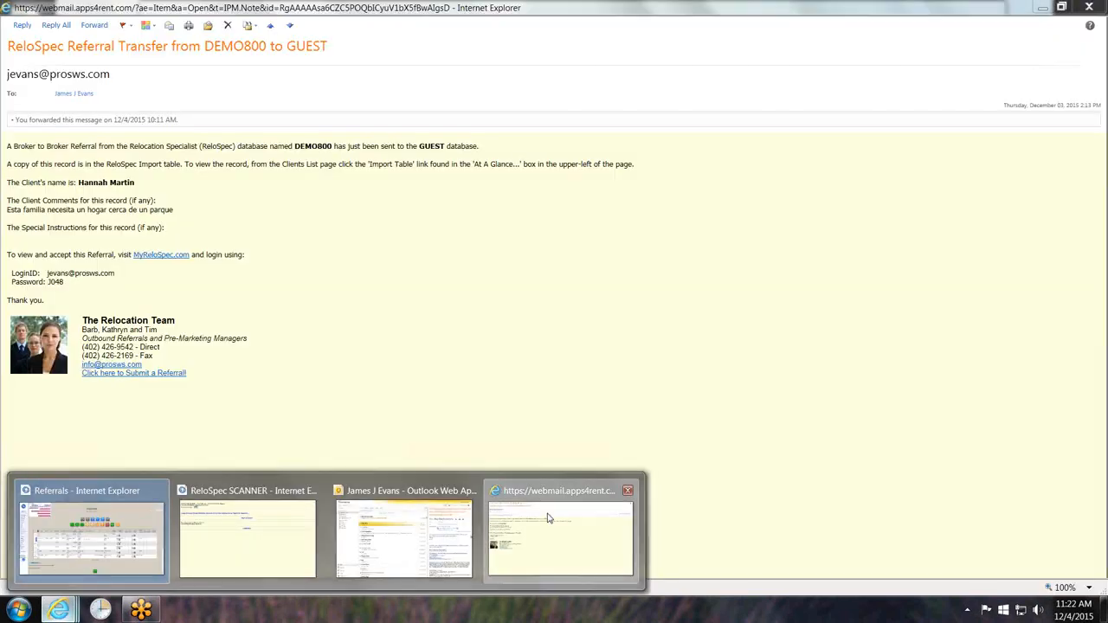
{"action": "left_click", "coordinate": [561, 537]}
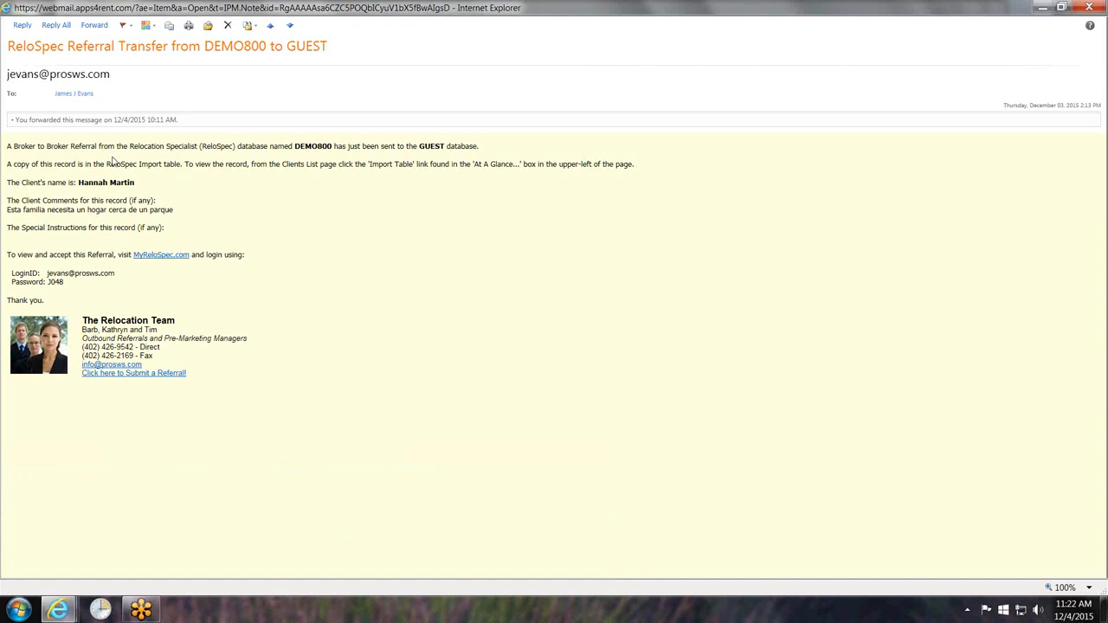
{"action": "left_click_drag", "start_coordinate": [78, 182], "coordinate": [157, 182]}
{"action": "left_click", "coordinate": [211, 197]}
{"action": "left_click_drag", "start_coordinate": [9, 253], "coordinate": [114, 254]}
{"action": "left_click", "coordinate": [164, 278]}
{"action": "mouse_move", "coordinate": [54, 611]}
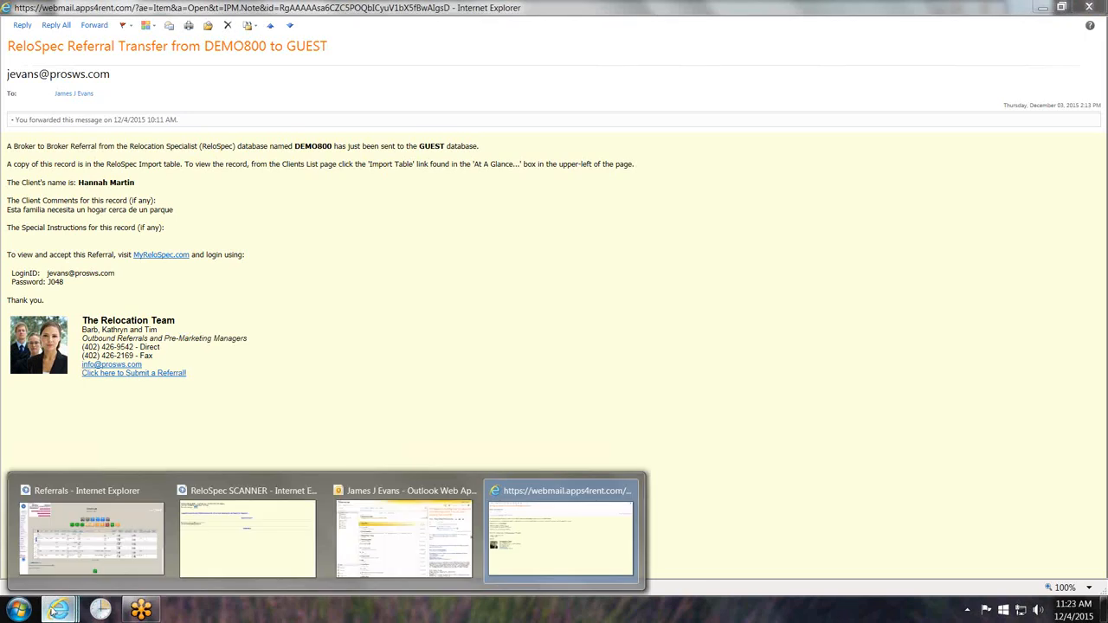
{"action": "left_click", "coordinate": [47, 520]}
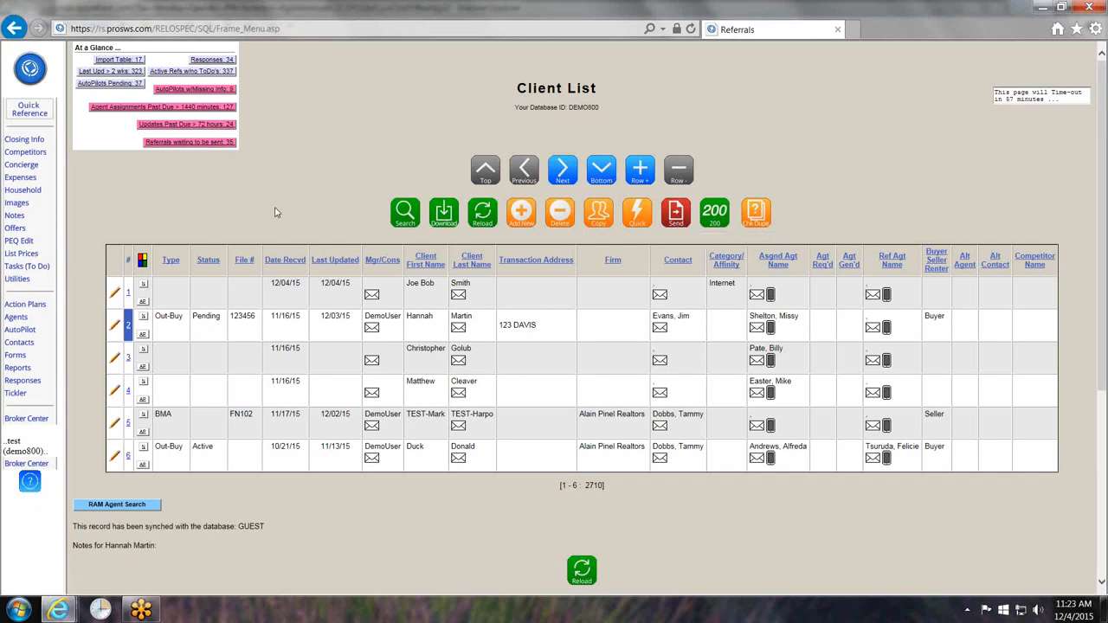
{"action": "left_click", "coordinate": [30, 71]}
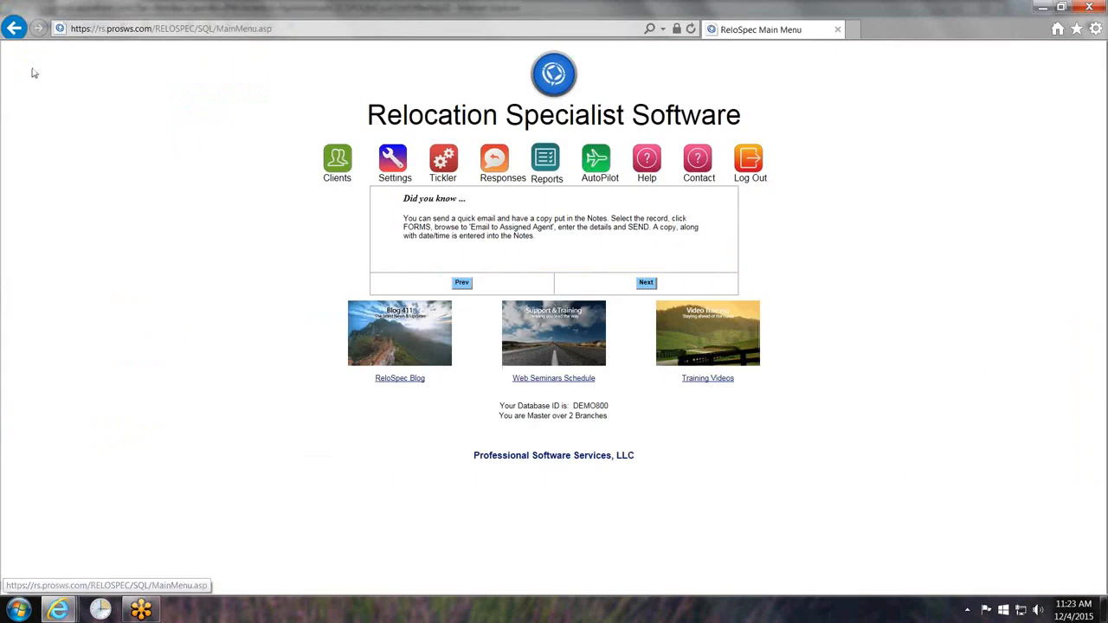
- Log out of DEMO800 and sign in as the GUEST user with the emailed user ID and password
{"action": "left_click", "coordinate": [750, 161]}
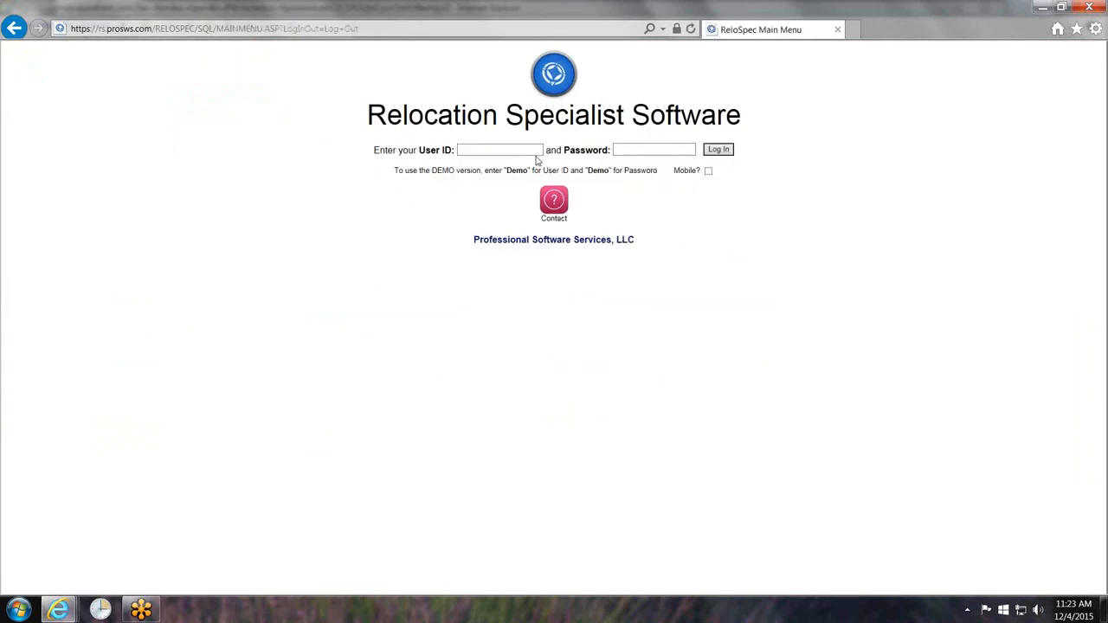
{"action": "left_click", "coordinate": [503, 149]}
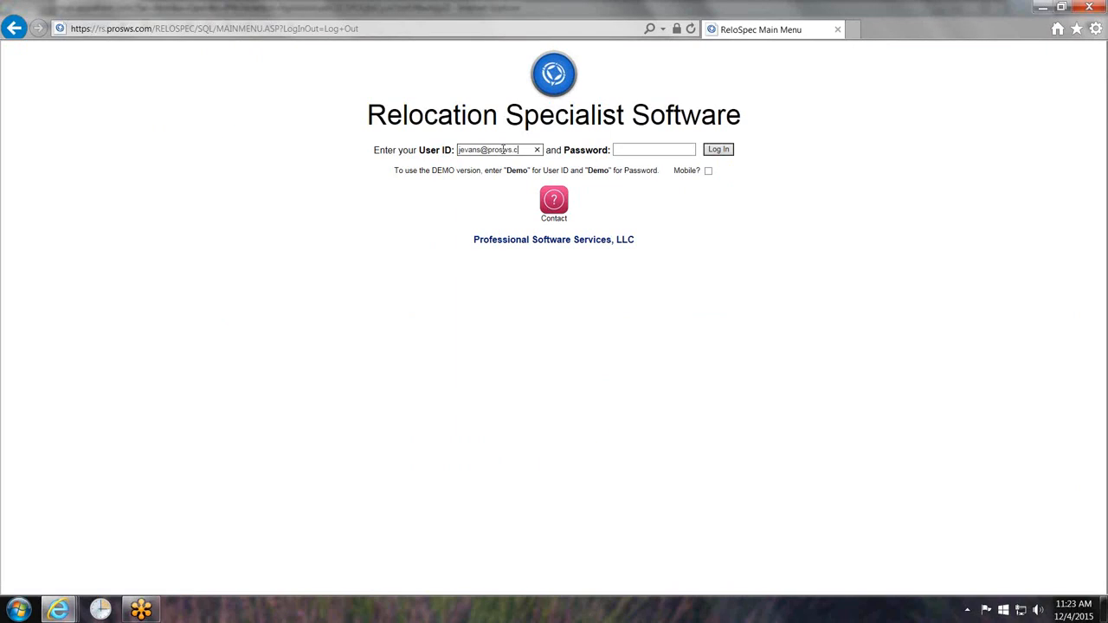
{"action": "key", "text": "Tab"}
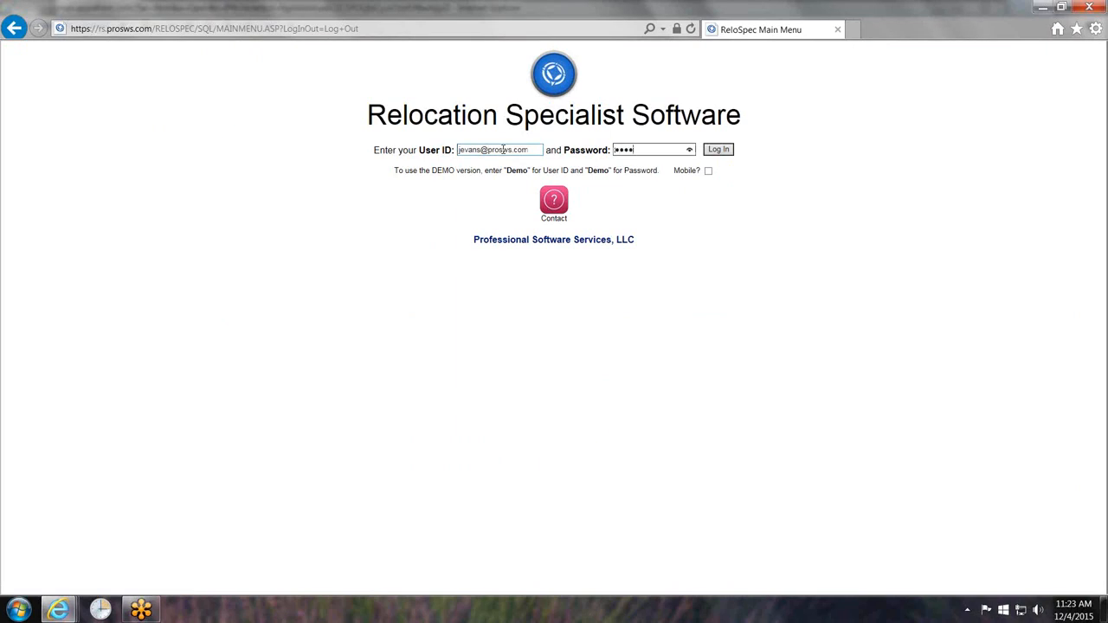
{"action": "key", "text": "Return"}
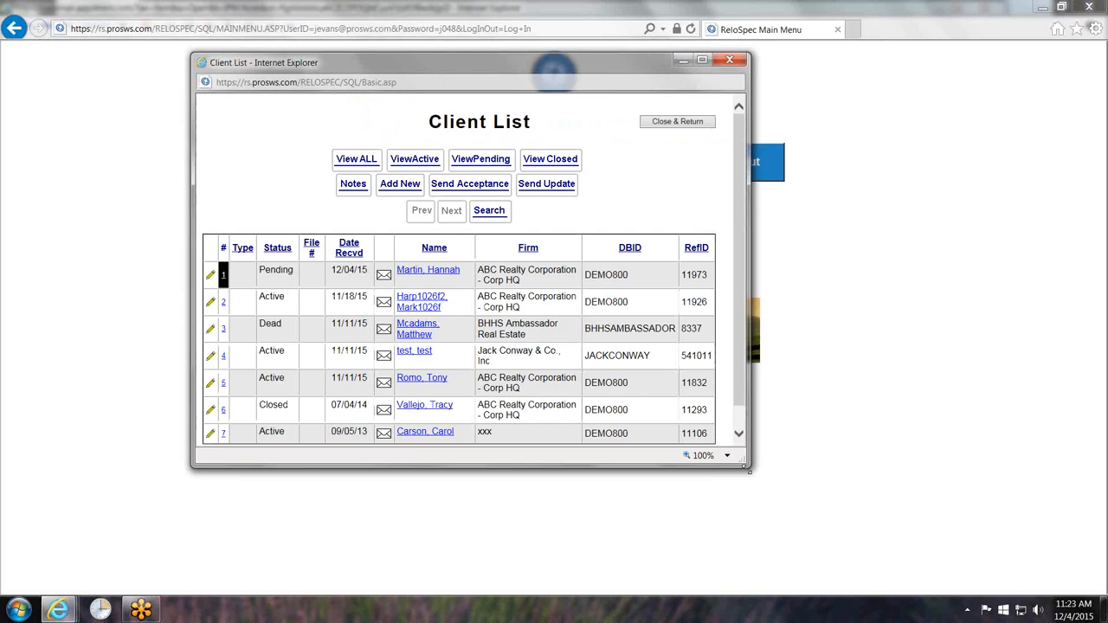
- Enlarge and reposition the GUEST Client List window, highlighting the newly received referral's name
{"action": "left_click_drag", "start_coordinate": [749, 474], "coordinate": [884, 554]}
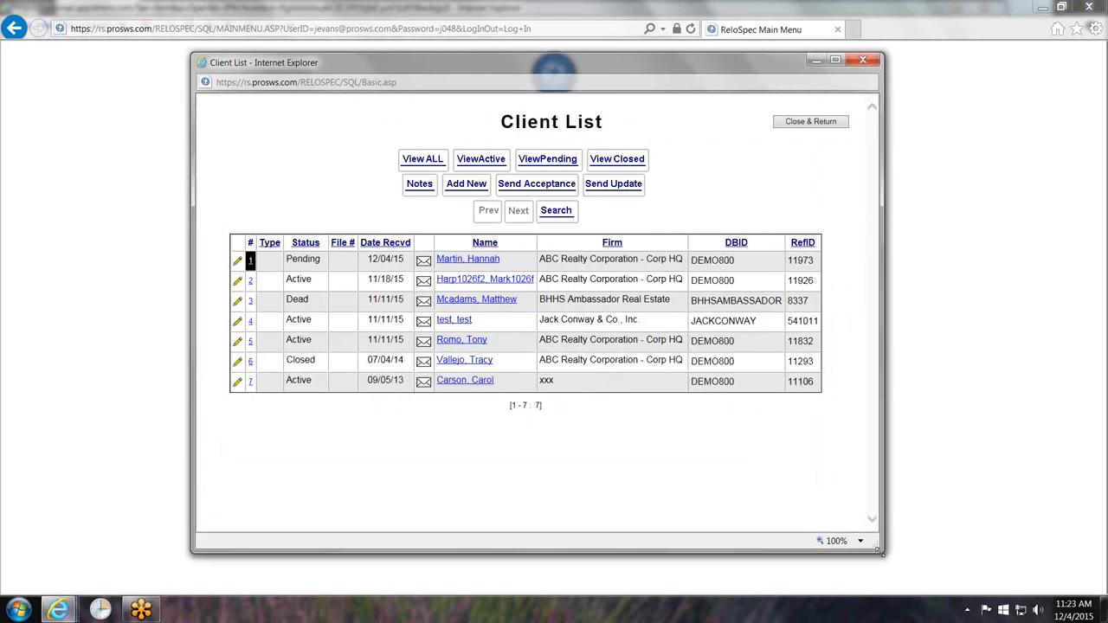
{"action": "left_click_drag", "start_coordinate": [529, 65], "coordinate": [482, 60]}
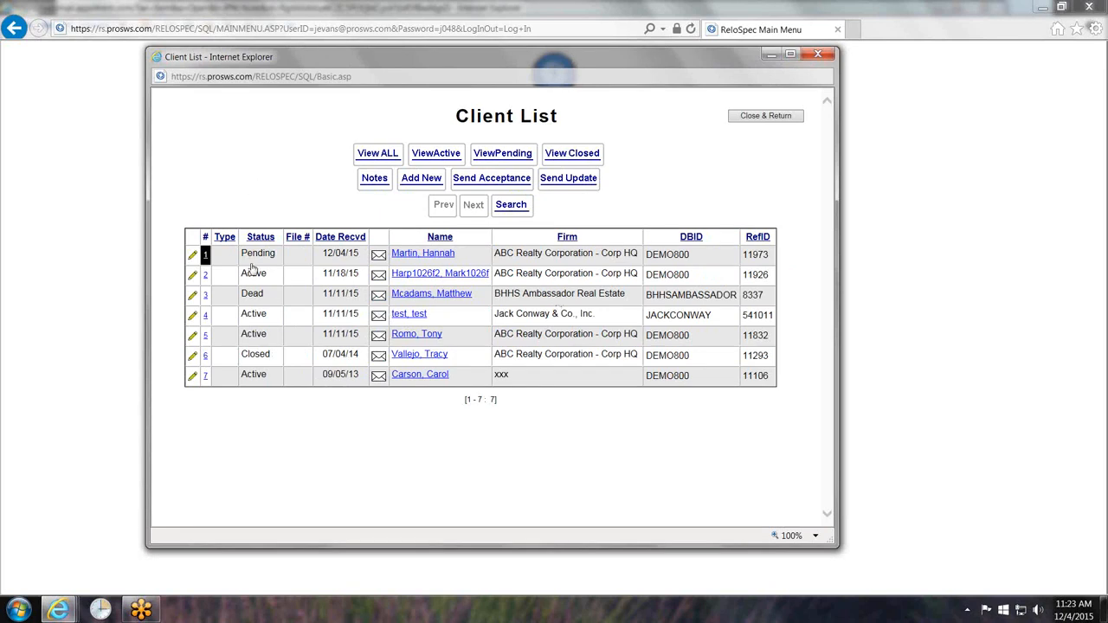
{"action": "left_click_drag", "start_coordinate": [462, 259], "coordinate": [394, 258]}
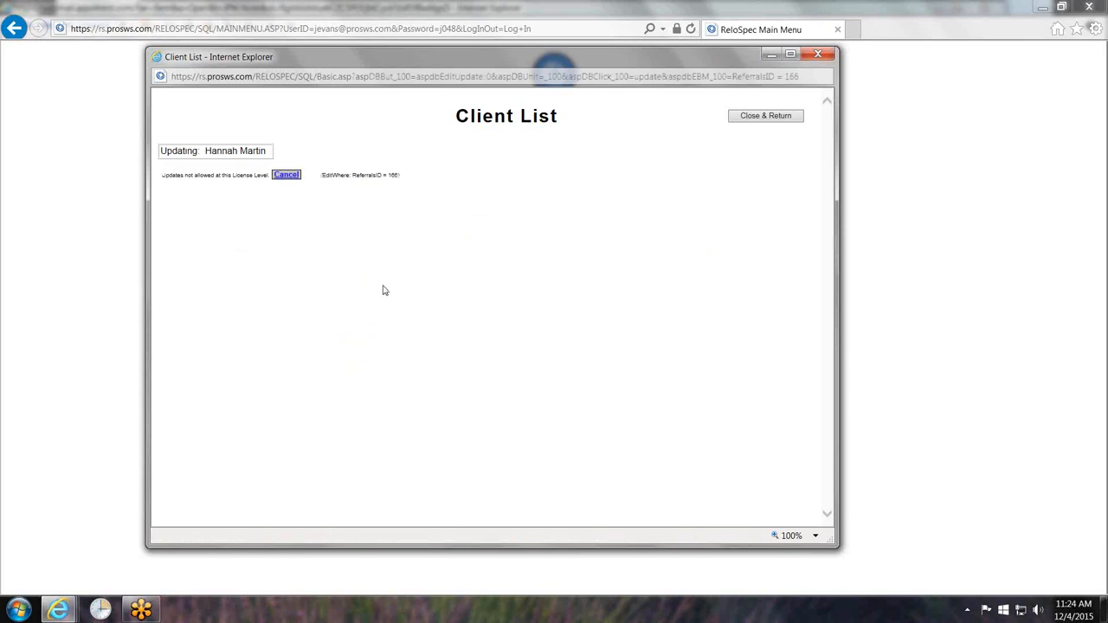
- Scroll through the received referral's Updating form, then cancel back to the Client List
{"action": "scroll", "coordinate": [419, 443], "scroll_direction": "down", "scroll_amount": 1}
{"action": "scroll", "coordinate": [419, 443], "scroll_direction": "down", "scroll_amount": 4}
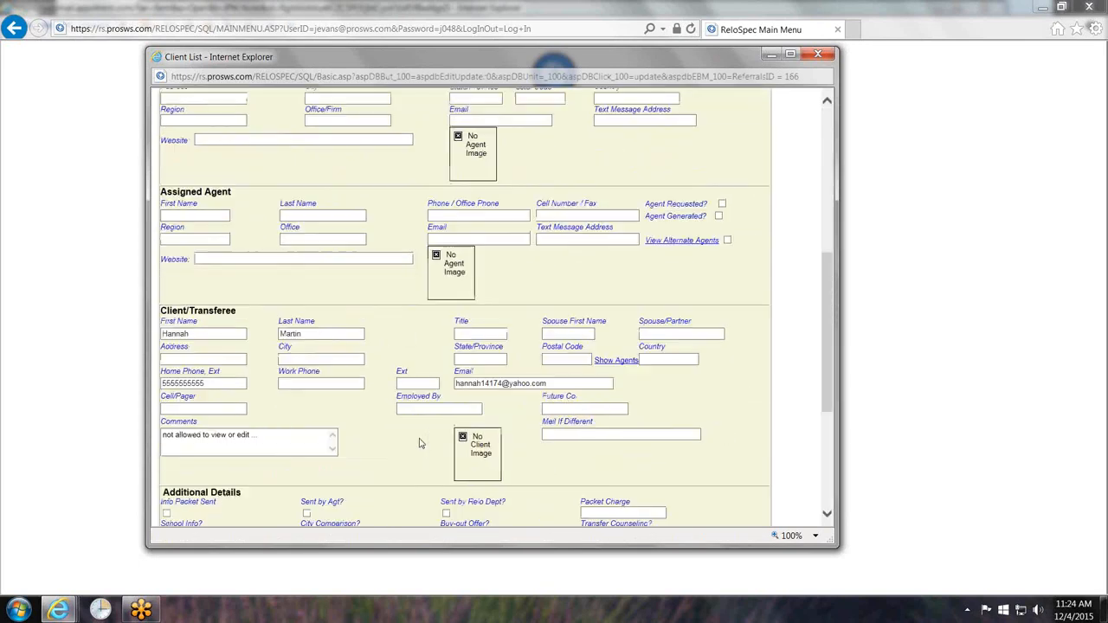
{"action": "scroll", "coordinate": [419, 442], "scroll_direction": "up", "scroll_amount": 5}
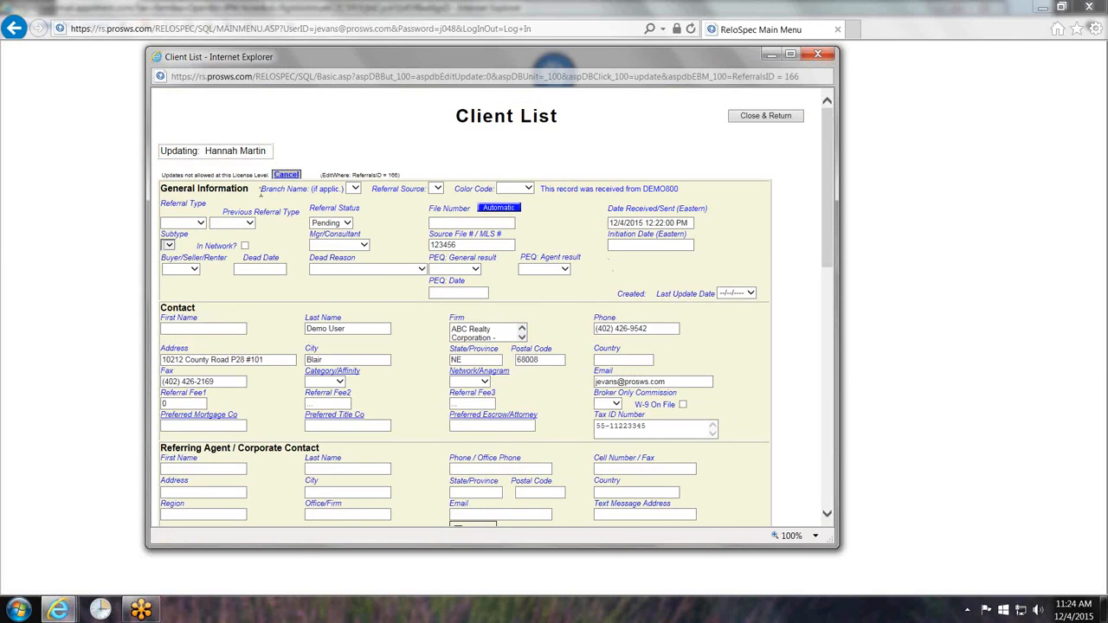
{"action": "left_click", "coordinate": [276, 177]}
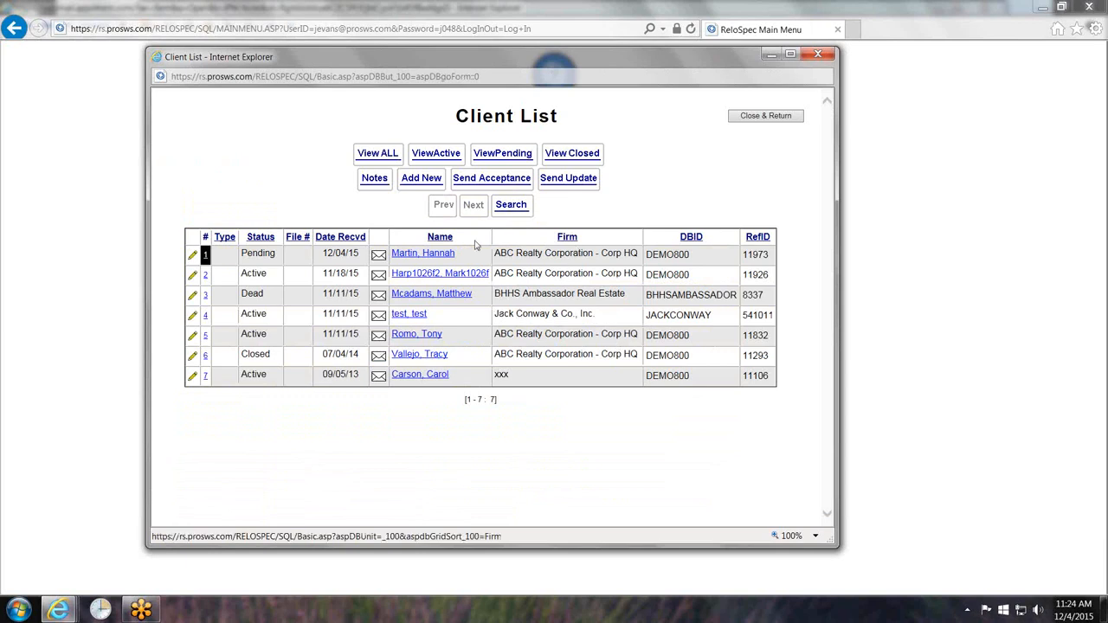
{"action": "left_click", "coordinate": [374, 178]}
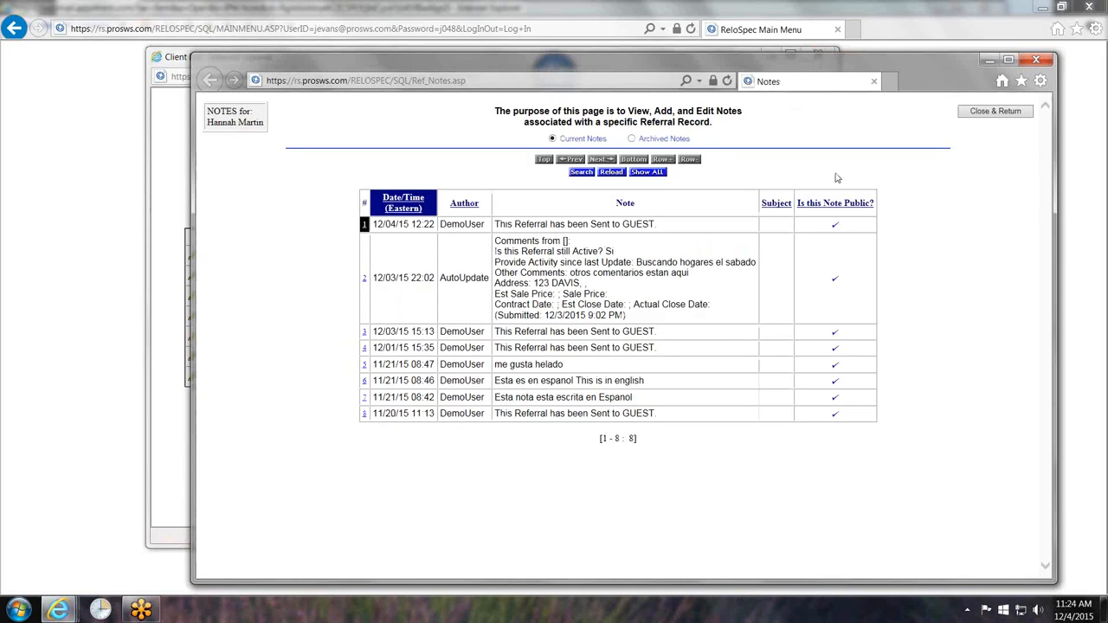
{"action": "left_click", "coordinate": [1037, 59]}
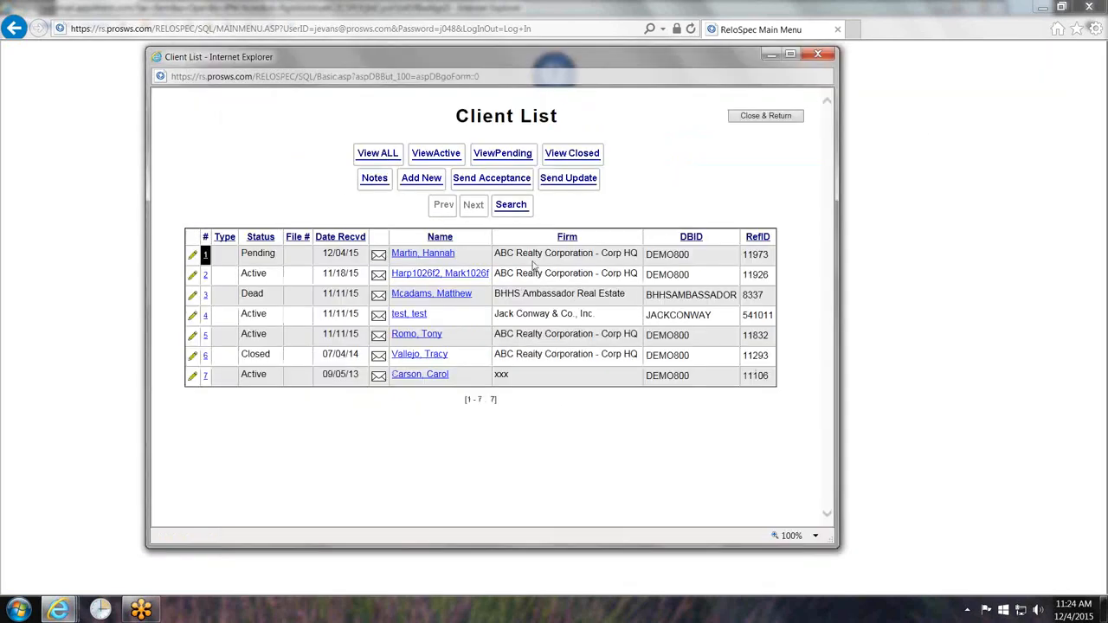
- View and close the referral's Send Update form, then close the Client List to reach the Main Menu
{"action": "left_click", "coordinate": [576, 178]}
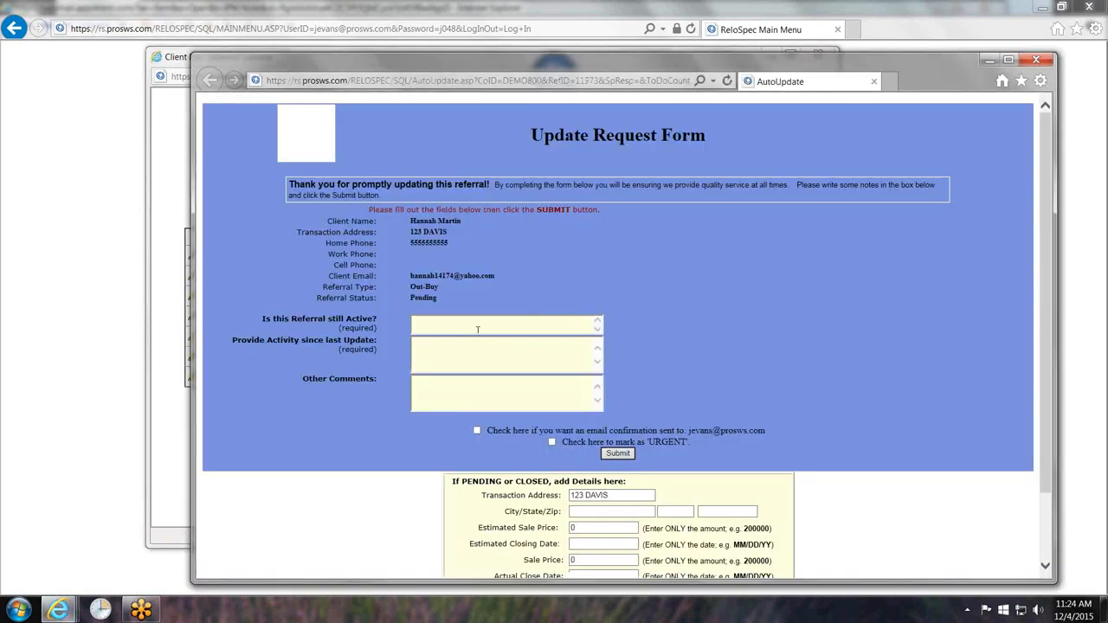
{"action": "left_click", "coordinate": [477, 330]}
{"action": "left_click", "coordinate": [1036, 60]}
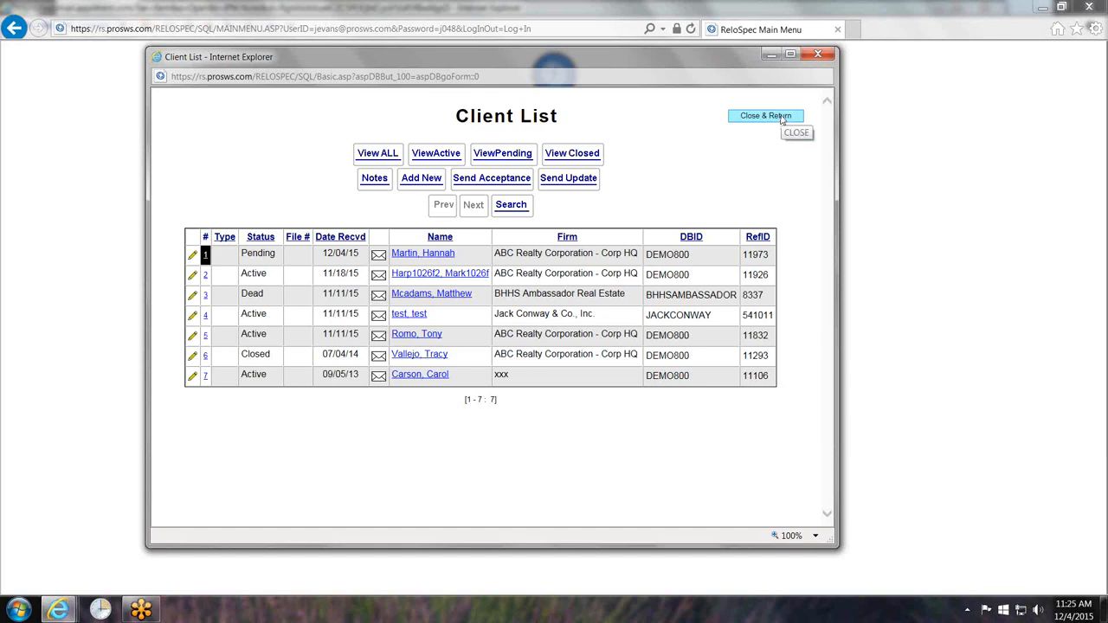
{"action": "left_click", "coordinate": [765, 115]}
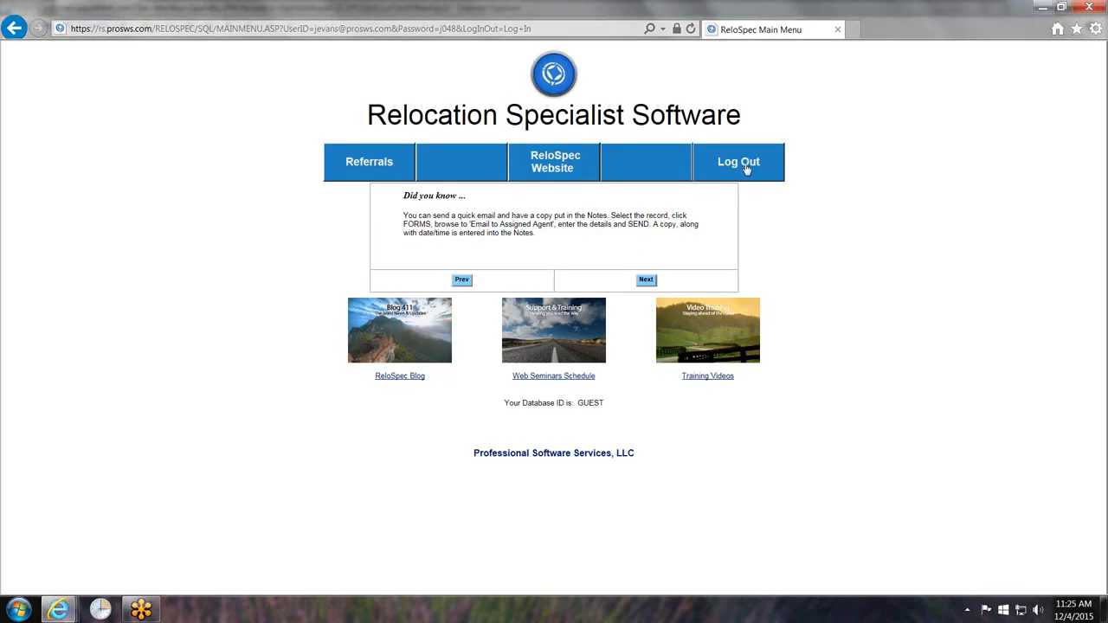
{"action": "left_click", "coordinate": [1093, 135]}
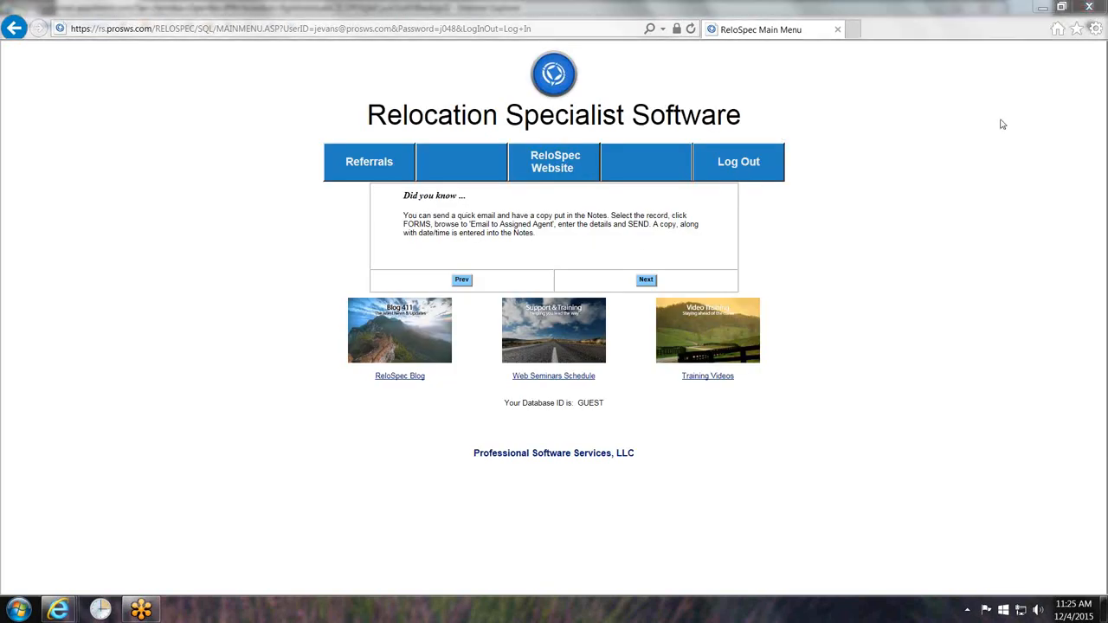